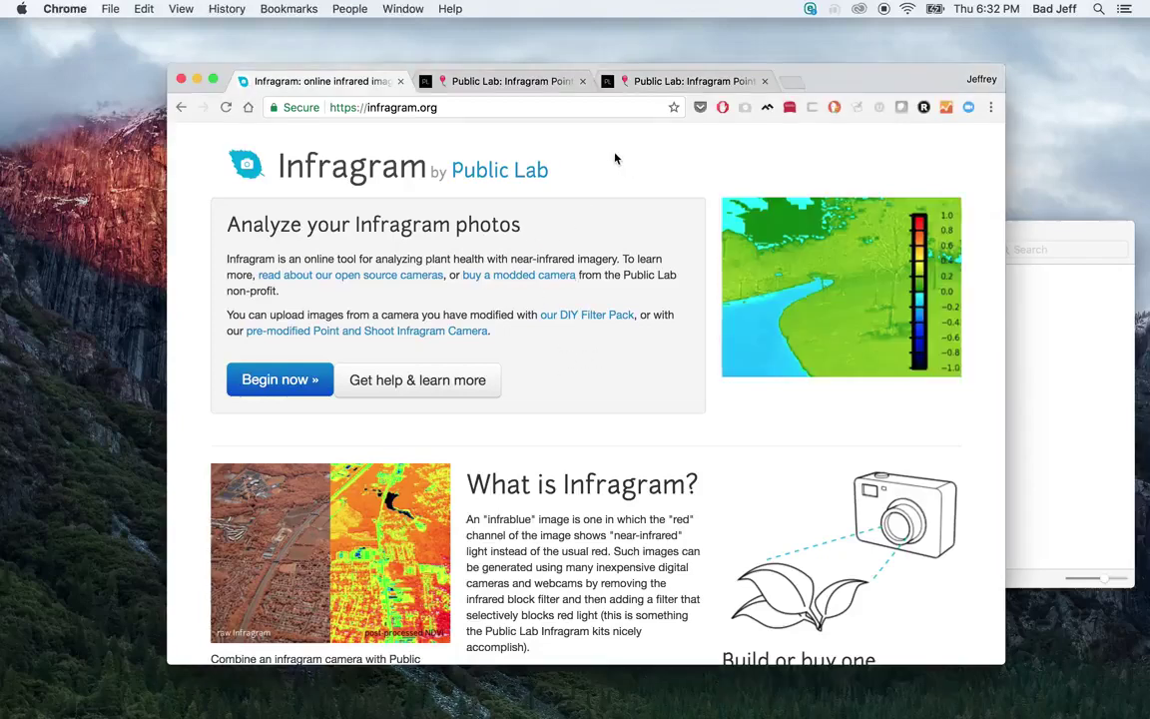
- Show the Infragram Point & Shoot wiki page in a moved, enlarged browser window
{"action": "left_click", "coordinate": [509, 82]}
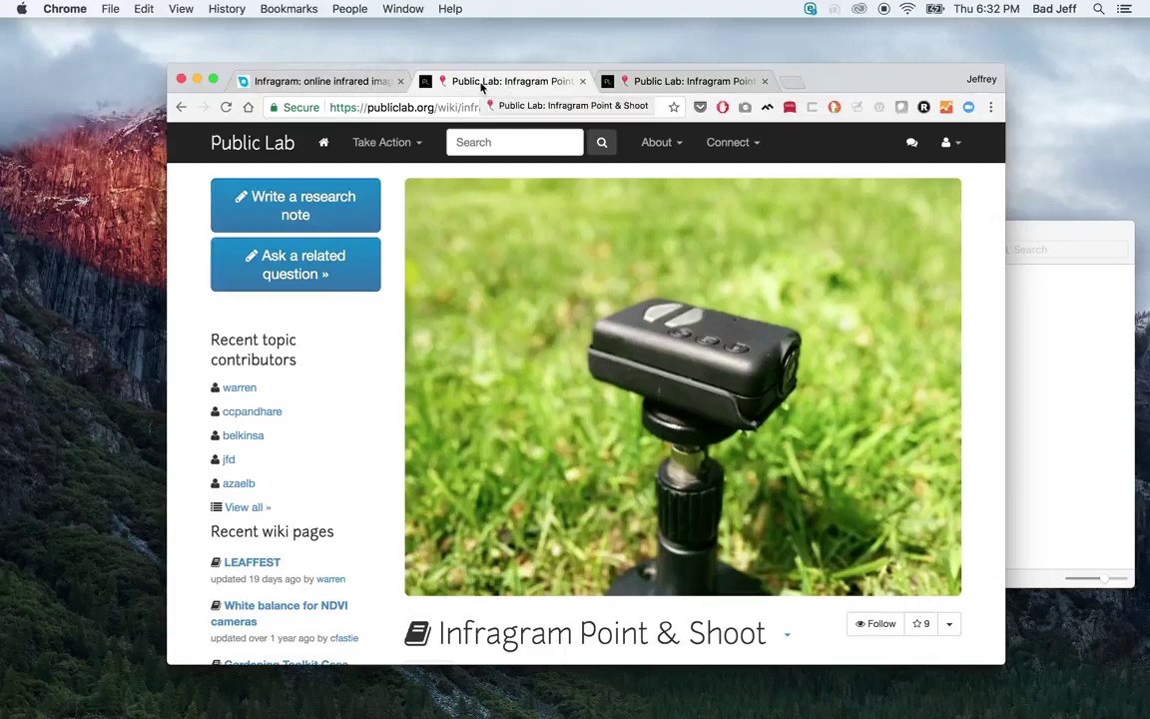
{"action": "left_click_drag", "start_coordinate": [452, 73], "coordinate": [366, 28]}
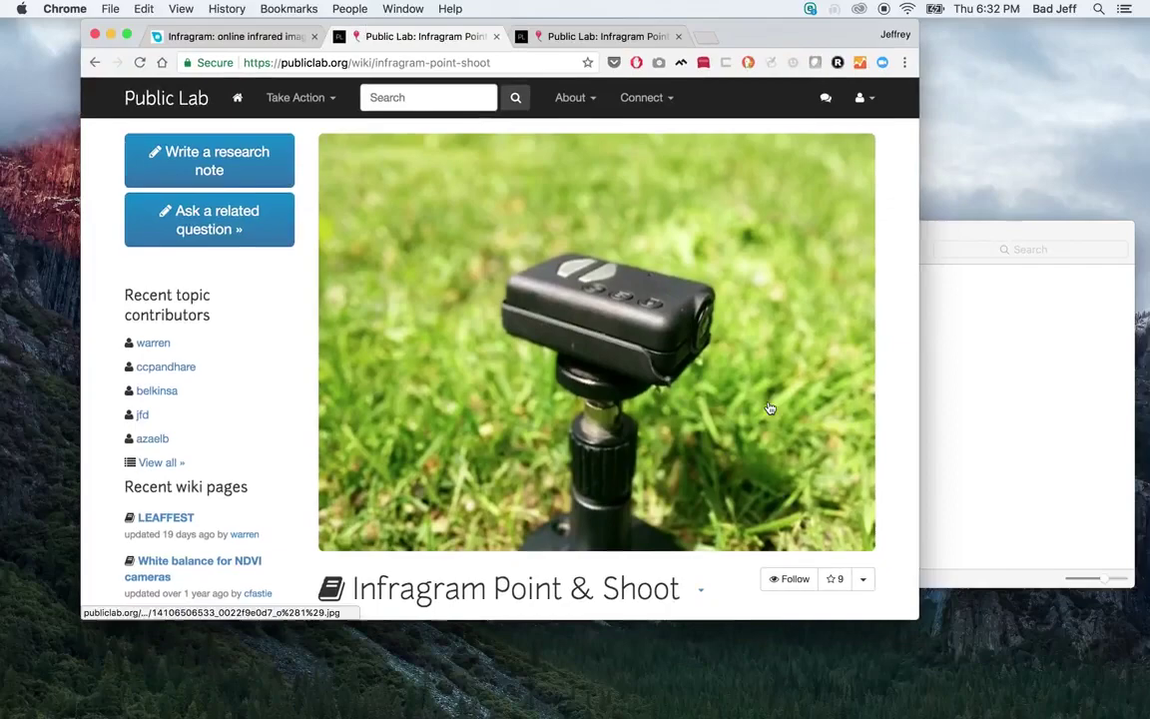
{"action": "left_click_drag", "start_coordinate": [914, 616], "coordinate": [1026, 717]}
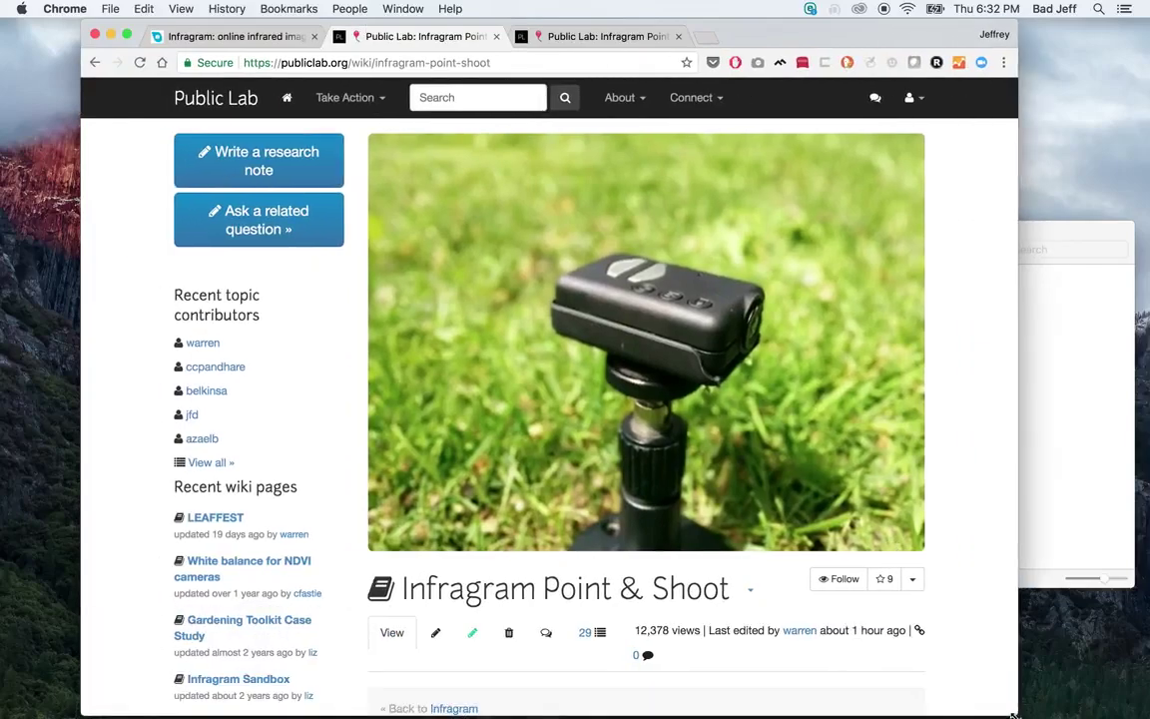
- Read through the config-file and Good/Bad white-balance guidance, then return to the top
{"action": "scroll", "coordinate": [977, 615], "scroll_direction": "down", "scroll_amount": 10}
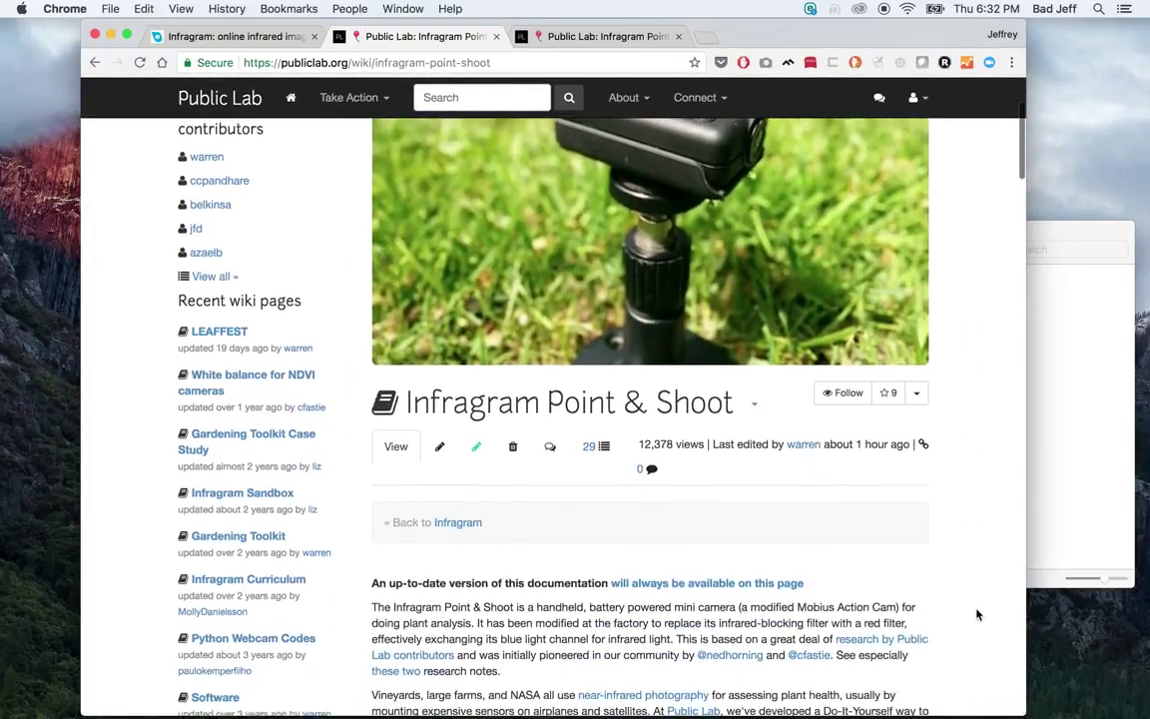
{"action": "scroll", "coordinate": [977, 615], "scroll_direction": "down", "scroll_amount": 15}
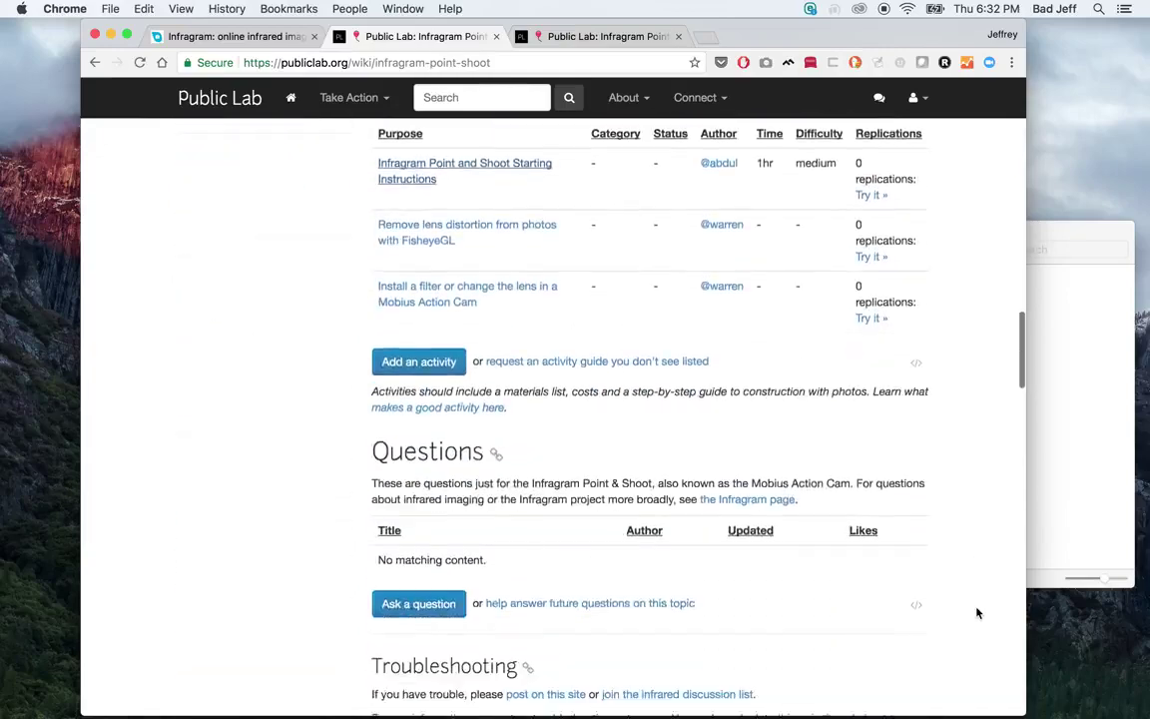
{"action": "scroll", "coordinate": [977, 613], "scroll_direction": "down", "scroll_amount": 3}
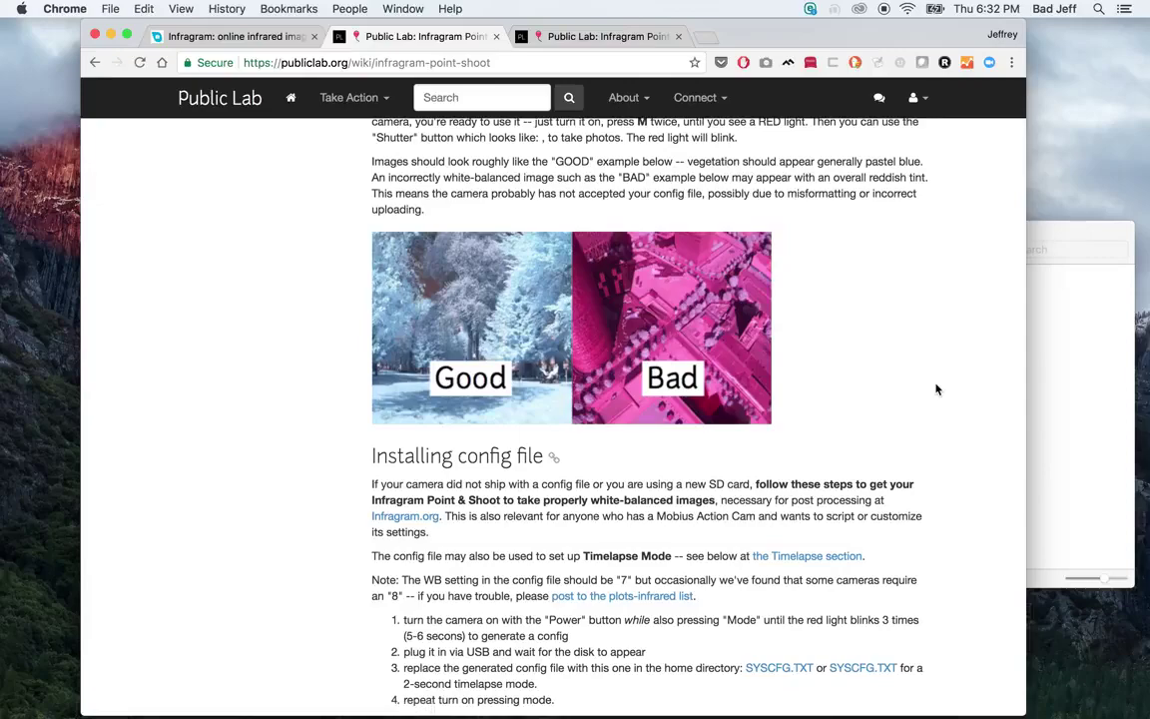
{"action": "scroll", "coordinate": [936, 390], "scroll_direction": "down", "scroll_amount": 2}
{"action": "scroll", "coordinate": [936, 389], "scroll_direction": "up", "scroll_amount": 10}
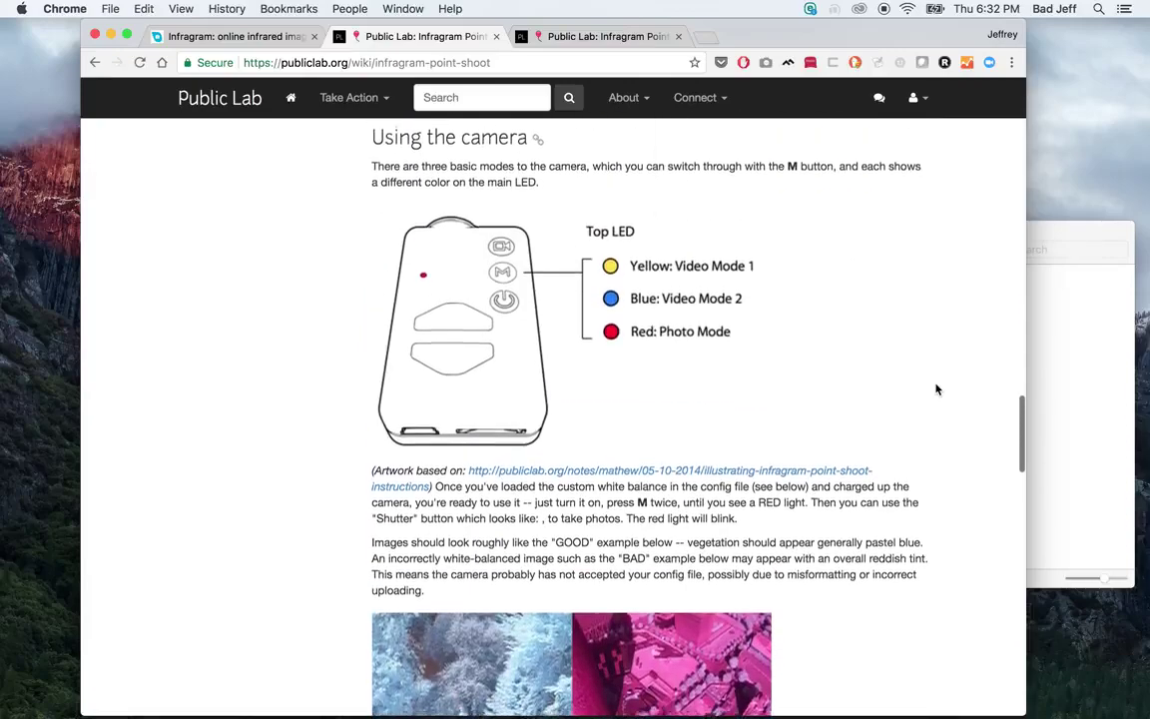
{"action": "scroll", "coordinate": [936, 389], "scroll_direction": "up", "scroll_amount": 2}
{"action": "scroll", "coordinate": [936, 390], "scroll_direction": "up", "scroll_amount": 15}
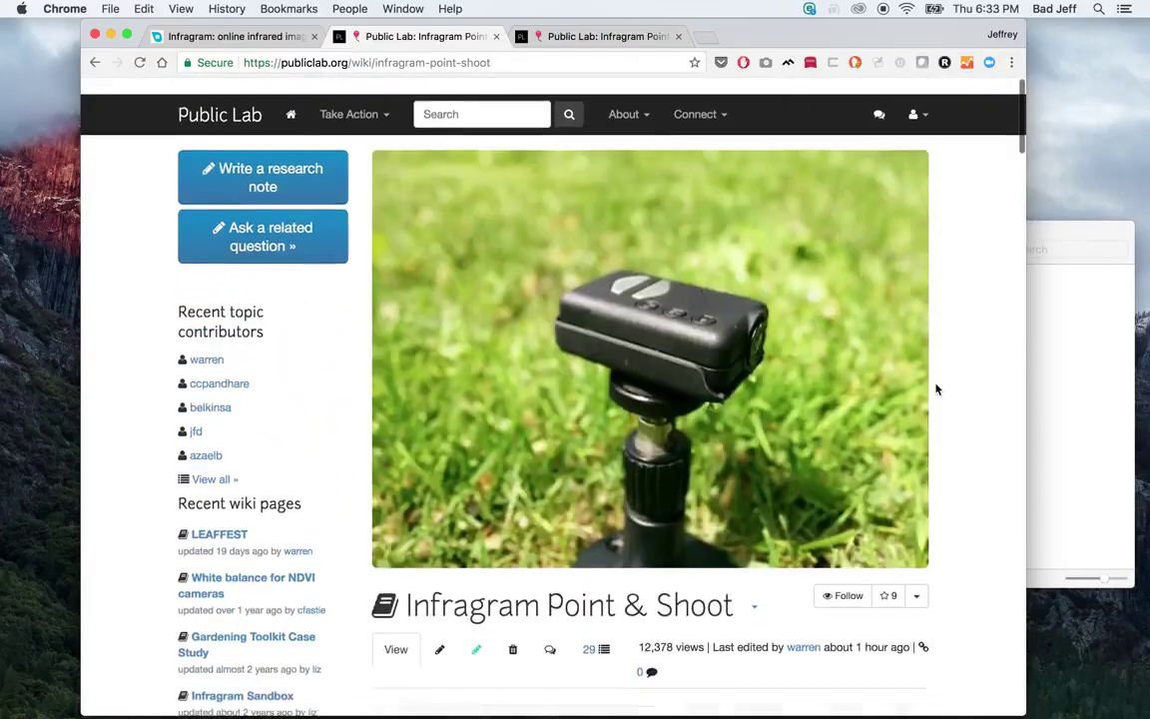
- Glance at the Starting Instructions note's infrared photo, then go back to the Infragram home page
{"action": "key", "text": "ctrl+Tab"}
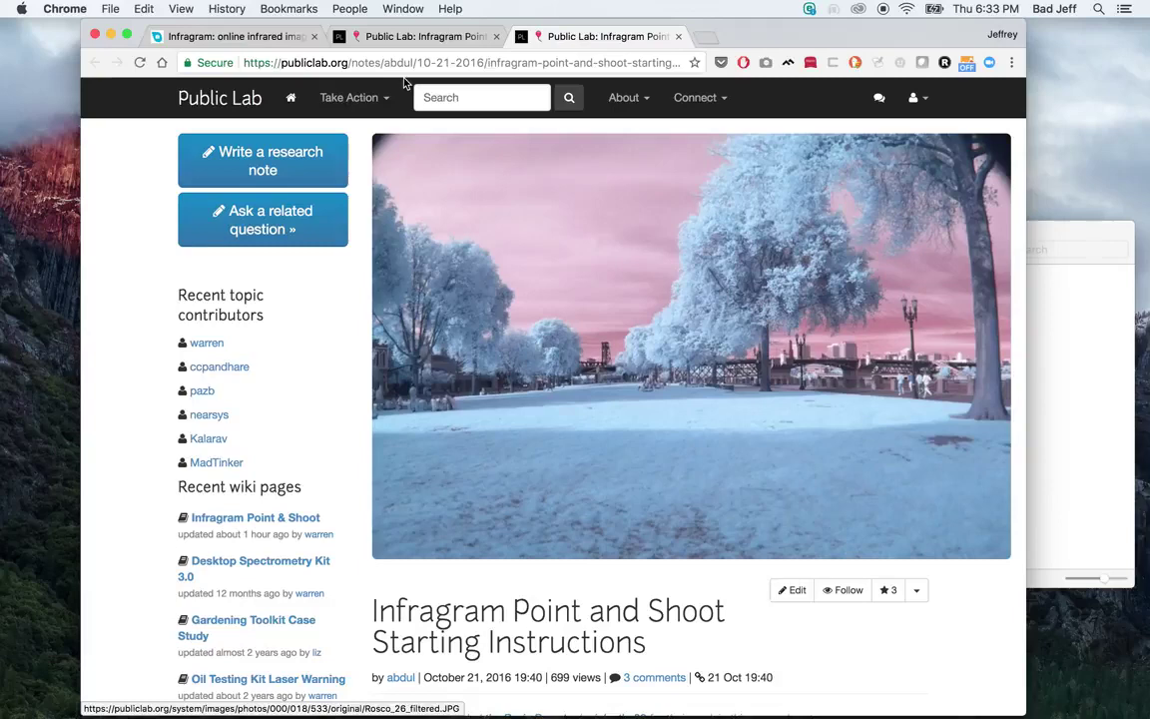
{"action": "left_click", "coordinate": [236, 36]}
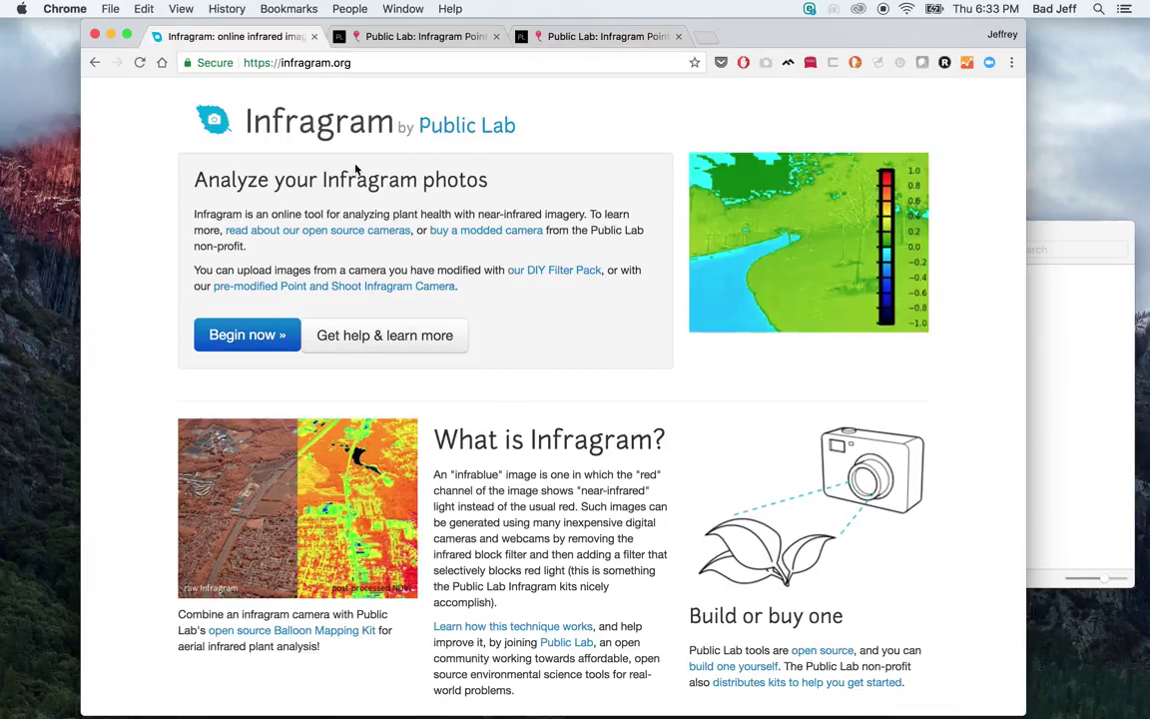
- Start the Infragram sandbox and select Rosco_26_filtered.jpg in the Desktop folder
{"action": "left_click", "coordinate": [252, 336]}
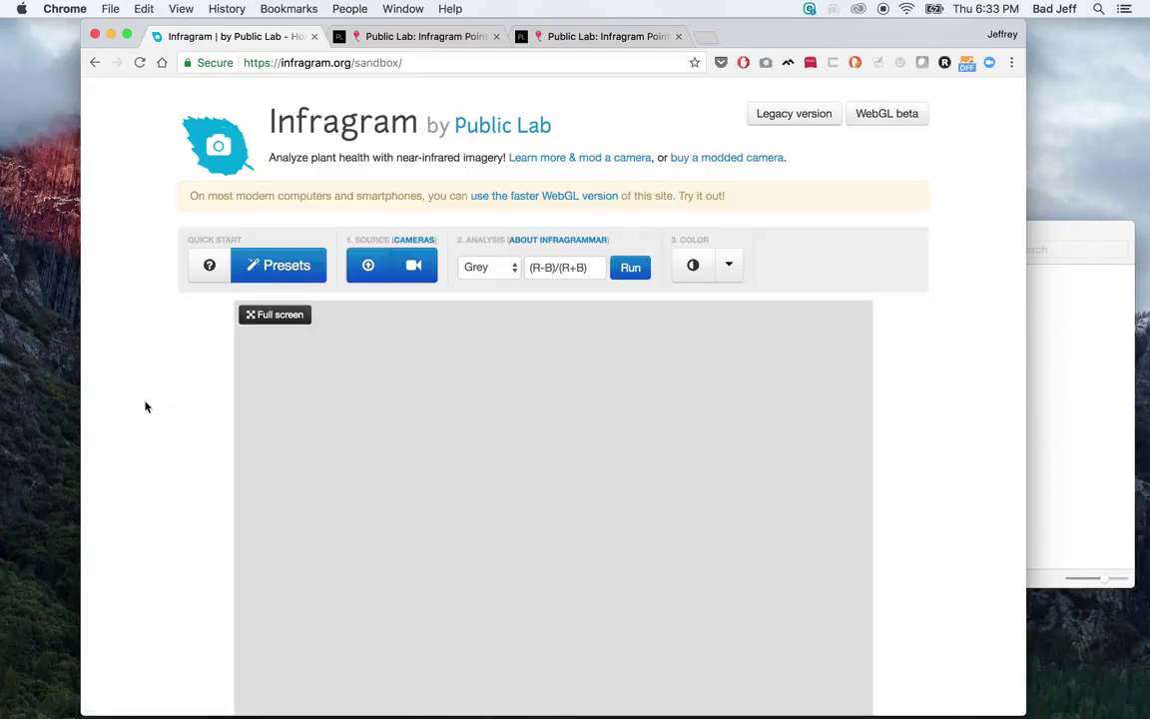
{"action": "key", "text": "super+Tab"}
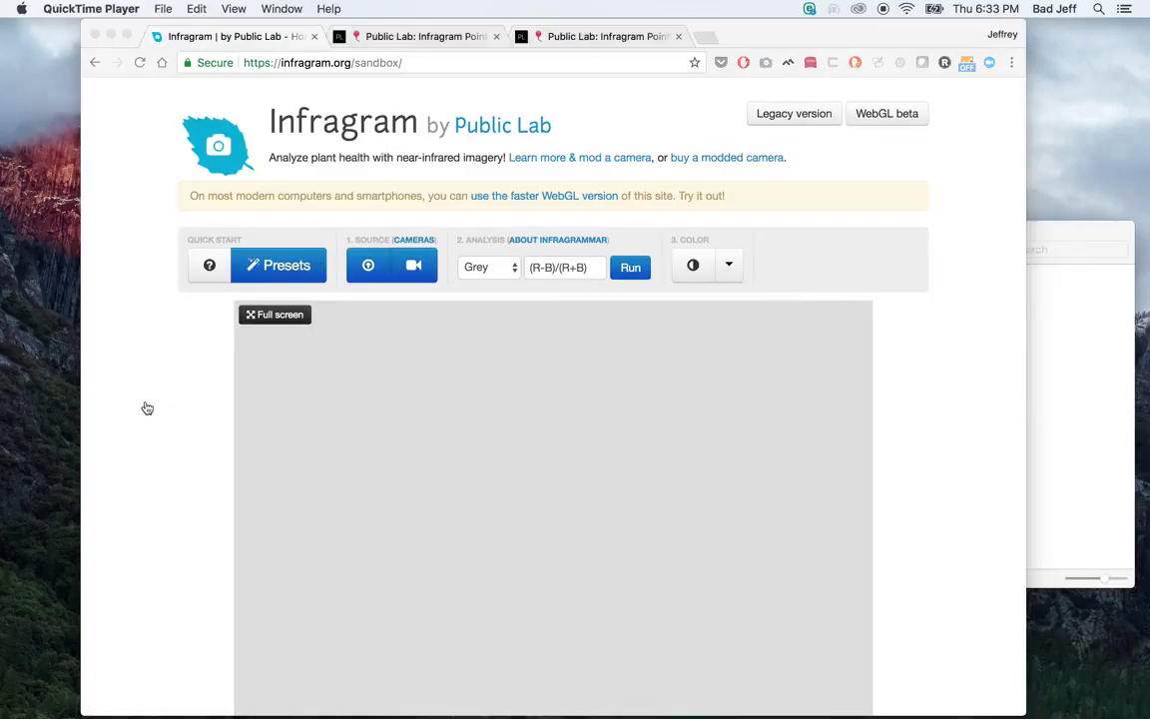
{"action": "key", "text": "super+Tab"}
{"action": "key", "text": "super+Tab"}
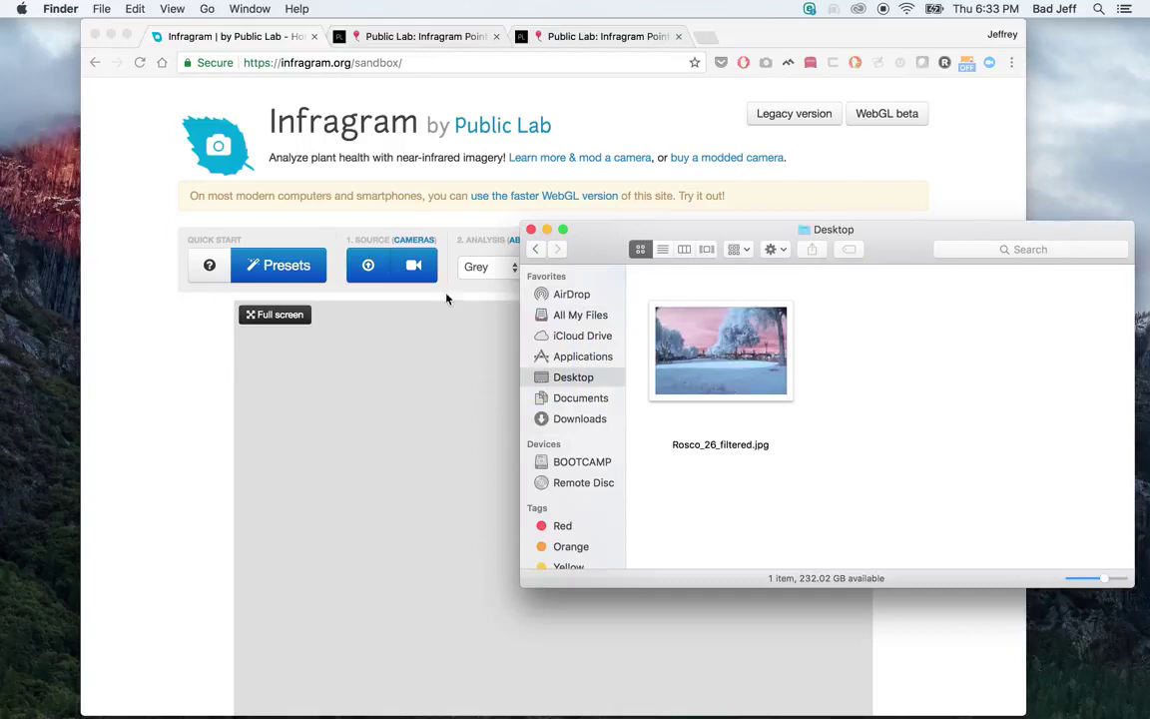
{"action": "left_click", "coordinate": [709, 368]}
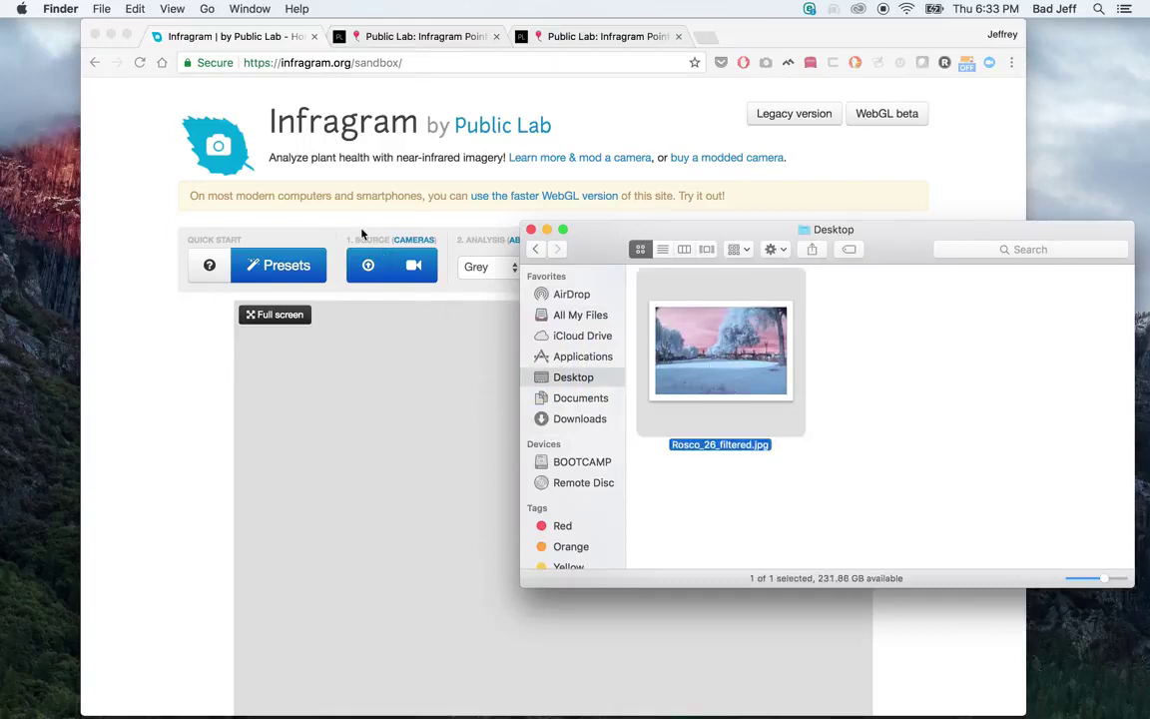
- Upload Rosco_26_filtered.jpg into the sandbox and bring up the Quick start presets
{"action": "left_click", "coordinate": [331, 214]}
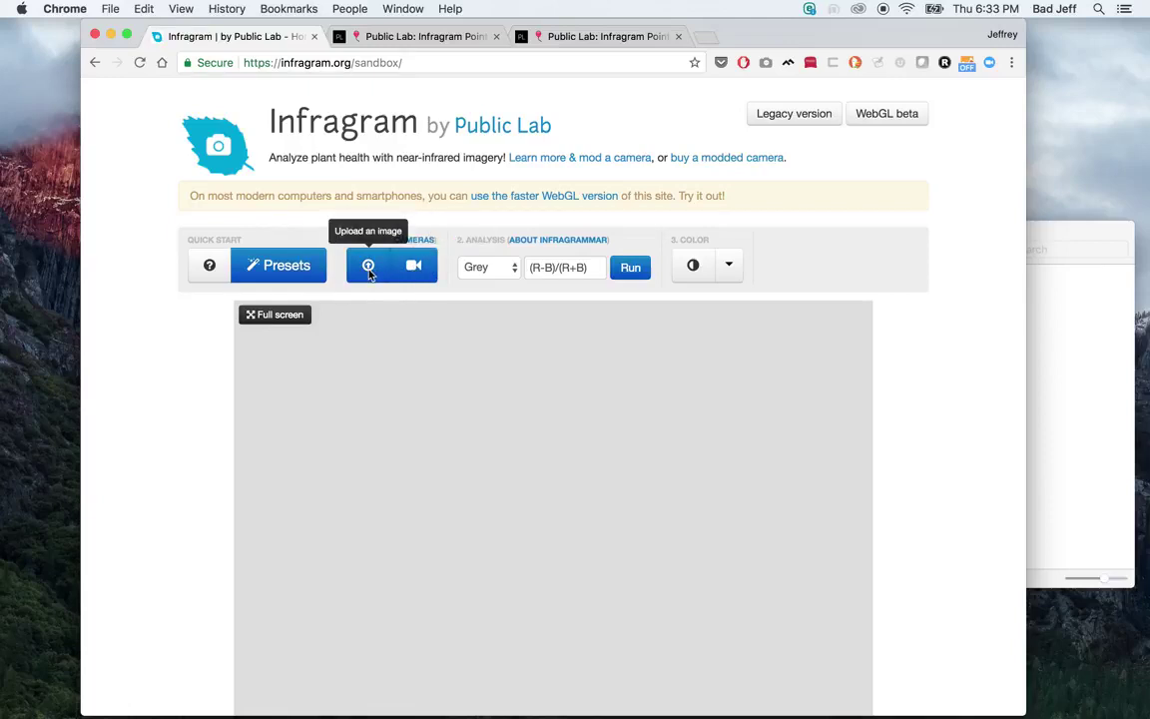
{"action": "left_click", "coordinate": [1047, 238]}
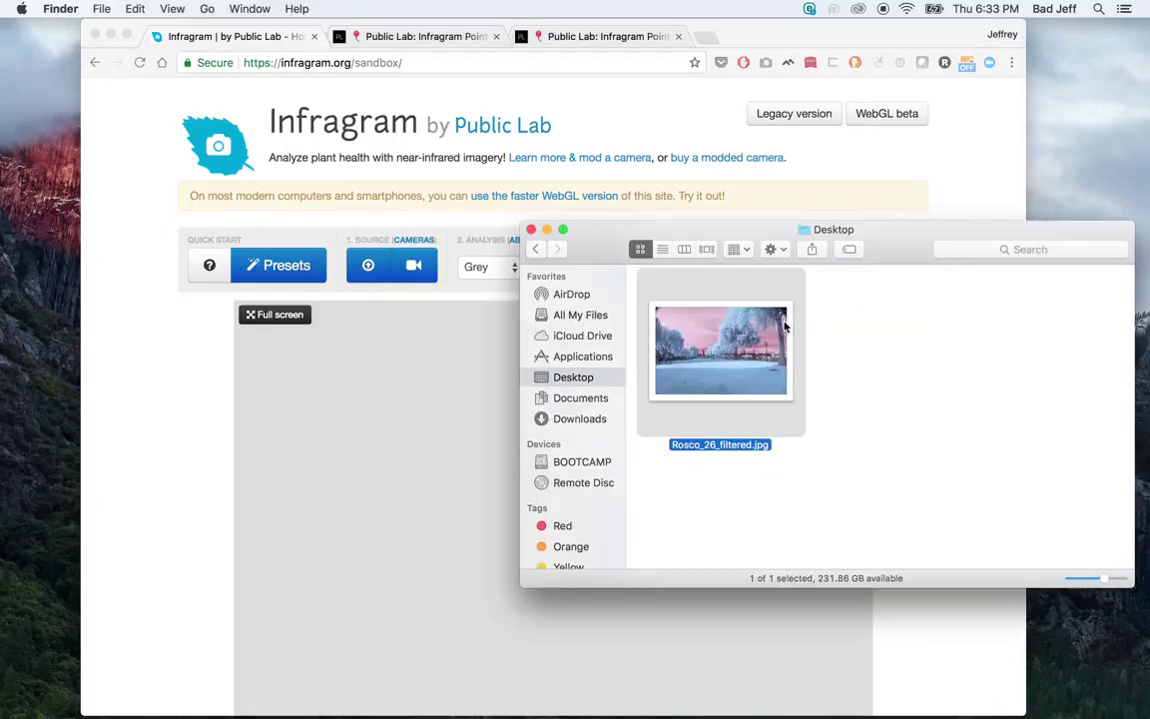
{"action": "left_click_drag", "start_coordinate": [785, 326], "coordinate": [362, 271]}
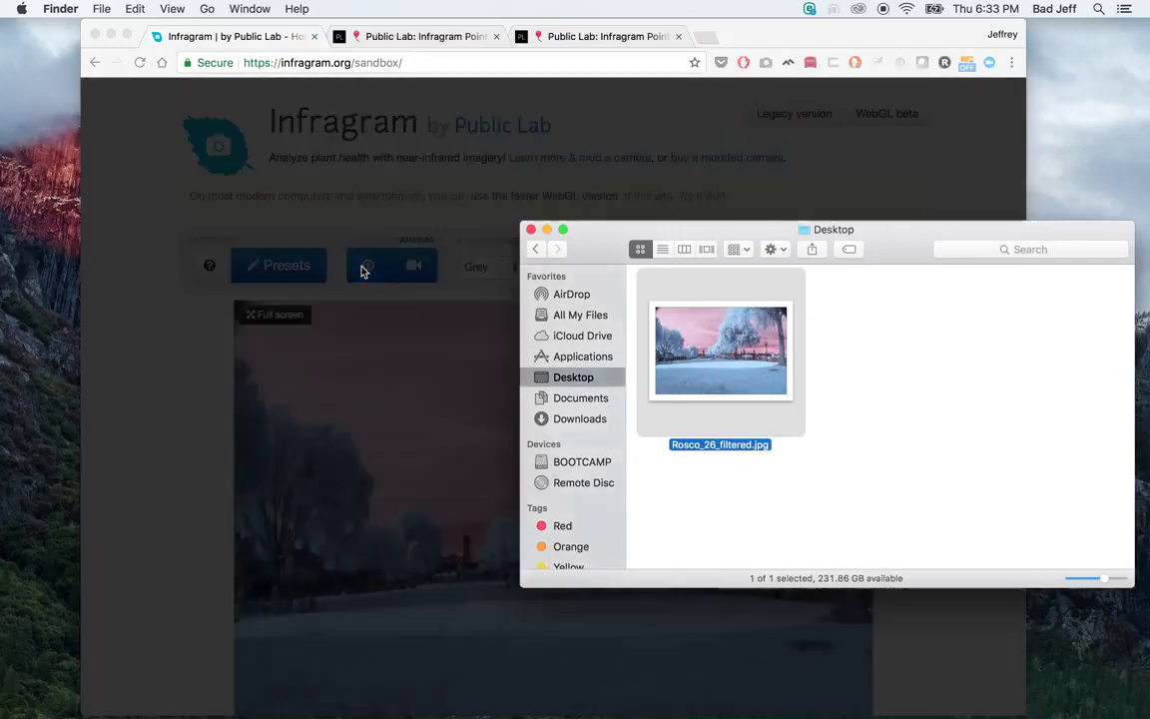
{"action": "left_click", "coordinate": [469, 200]}
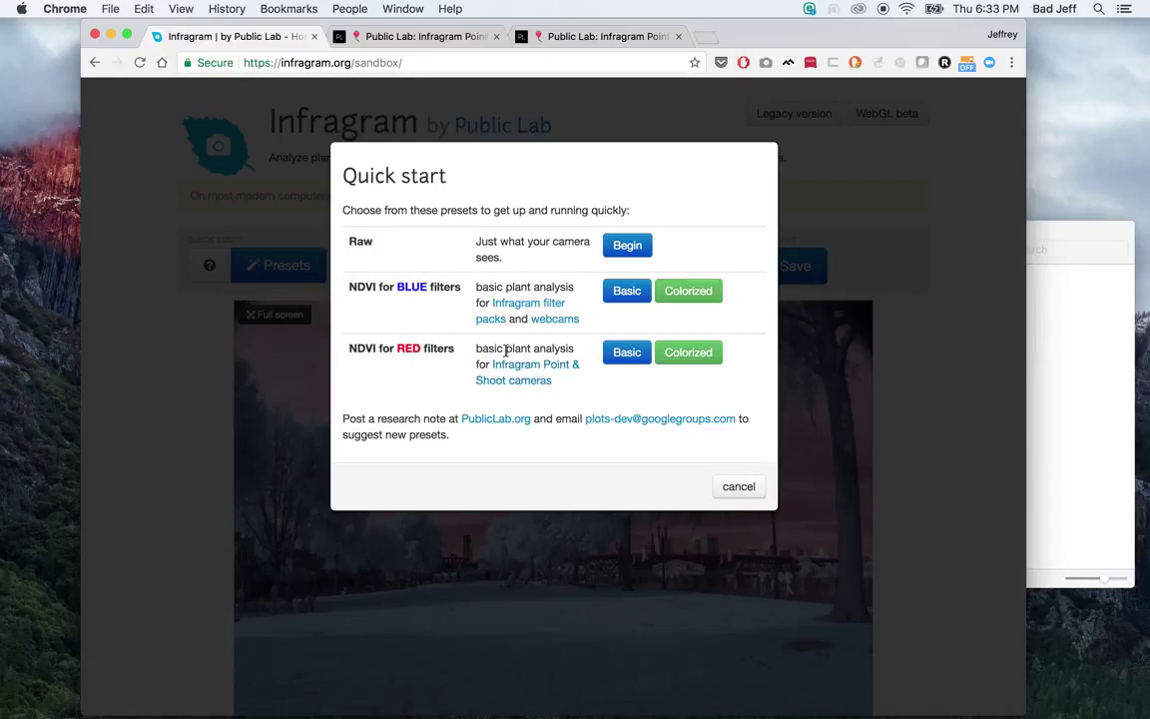
- Apply the Basic 'NDVI for RED filters' preset, check the (B-R)/(B+R) formula, and rerun
{"action": "left_click", "coordinate": [625, 355]}
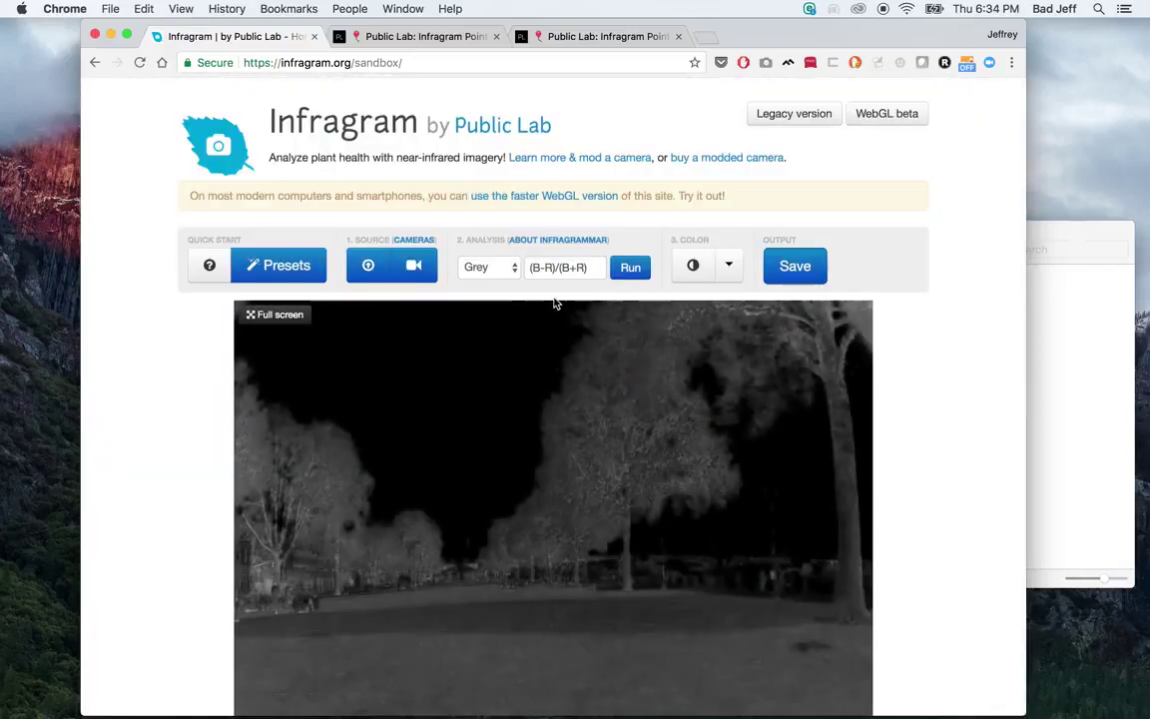
{"action": "left_click", "coordinate": [559, 268]}
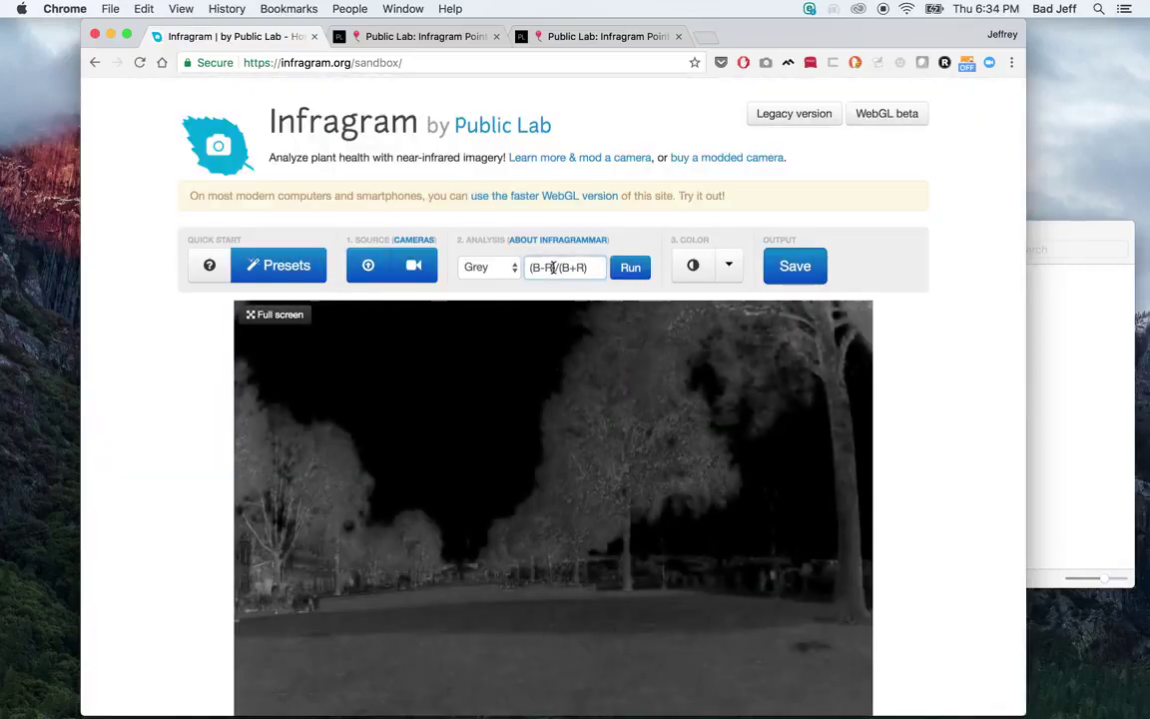
{"action": "left_click_drag", "start_coordinate": [593, 268], "coordinate": [499, 268]}
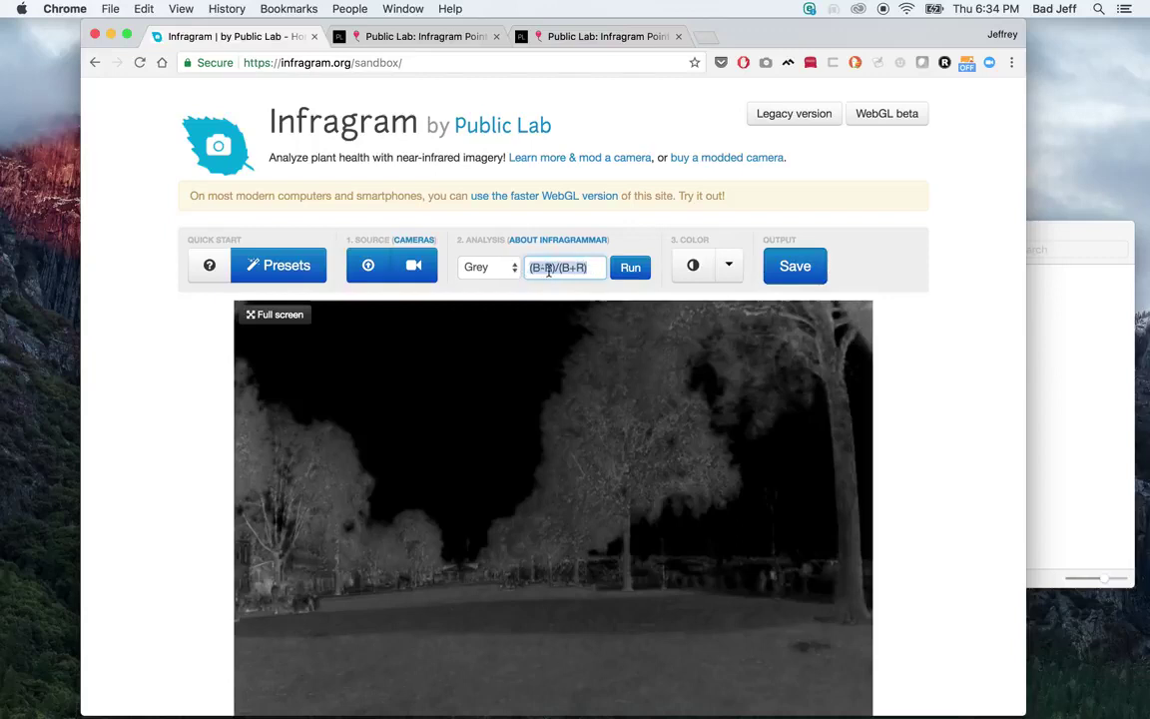
{"action": "left_click", "coordinate": [529, 252]}
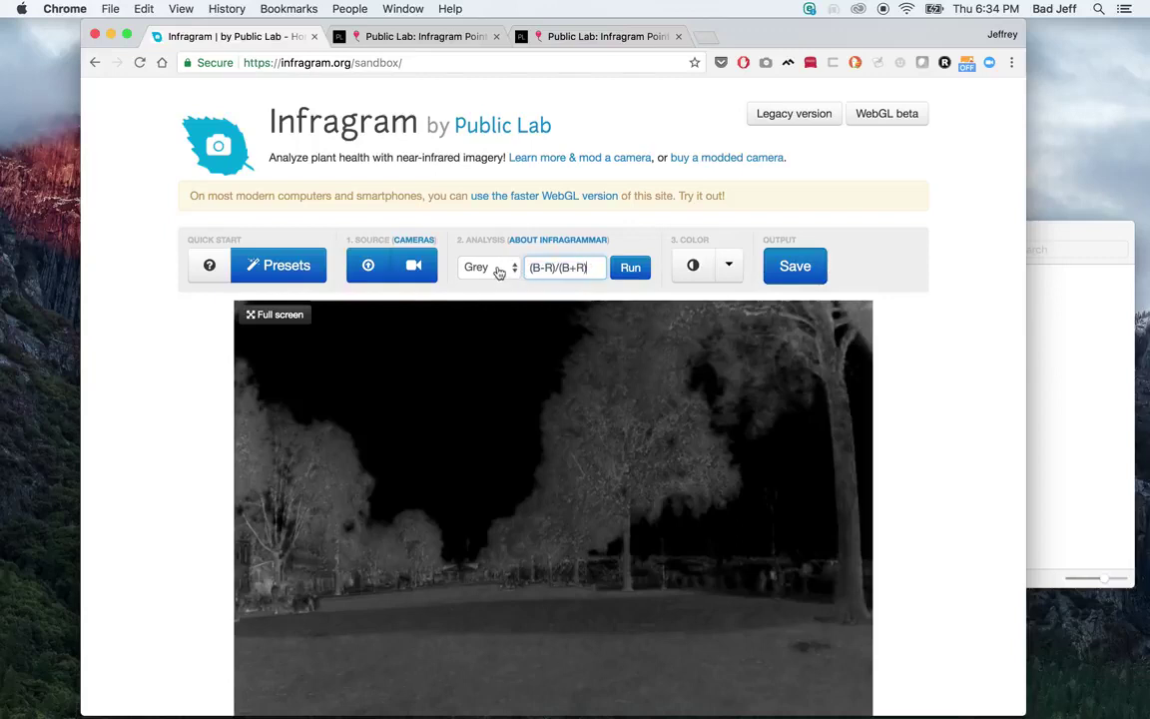
{"action": "left_click", "coordinate": [630, 266]}
- Scroll down slightly to reach the colormap dropdown beside the colour button
{"action": "scroll", "coordinate": [521, 620], "scroll_direction": "down", "scroll_amount": 2}
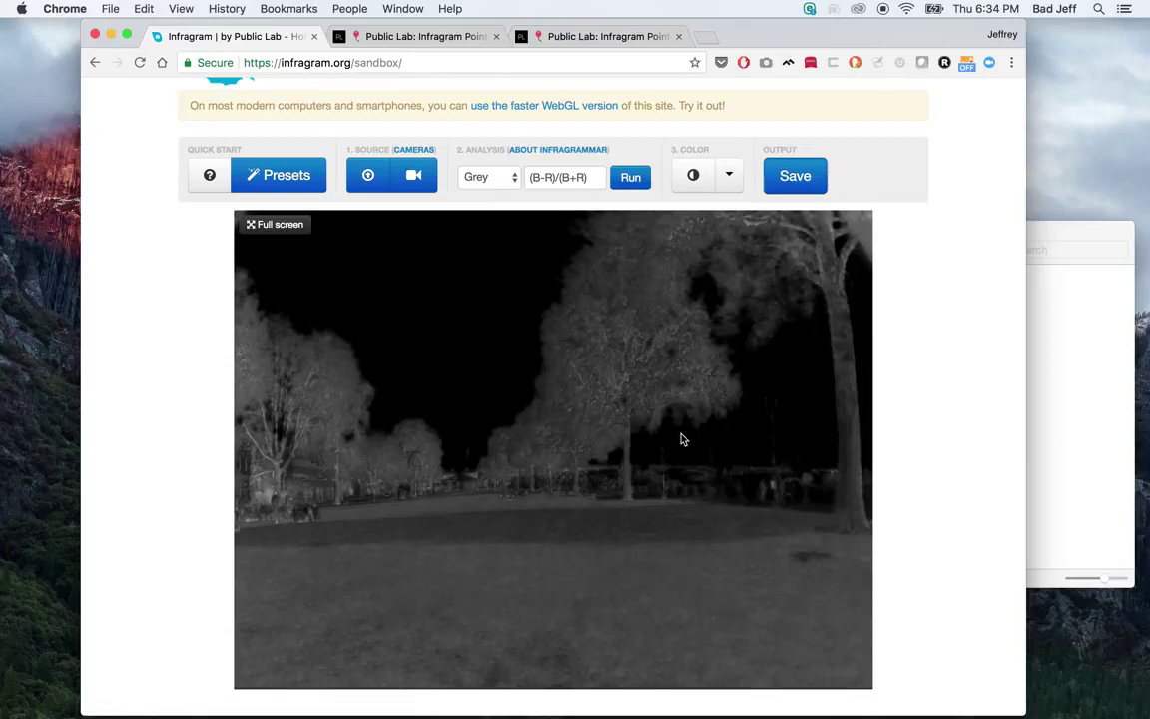
- Recolour with the Default colormap, then apply the Colorized 'NDVI for RED filters' preset
{"action": "left_click", "coordinate": [728, 188]}
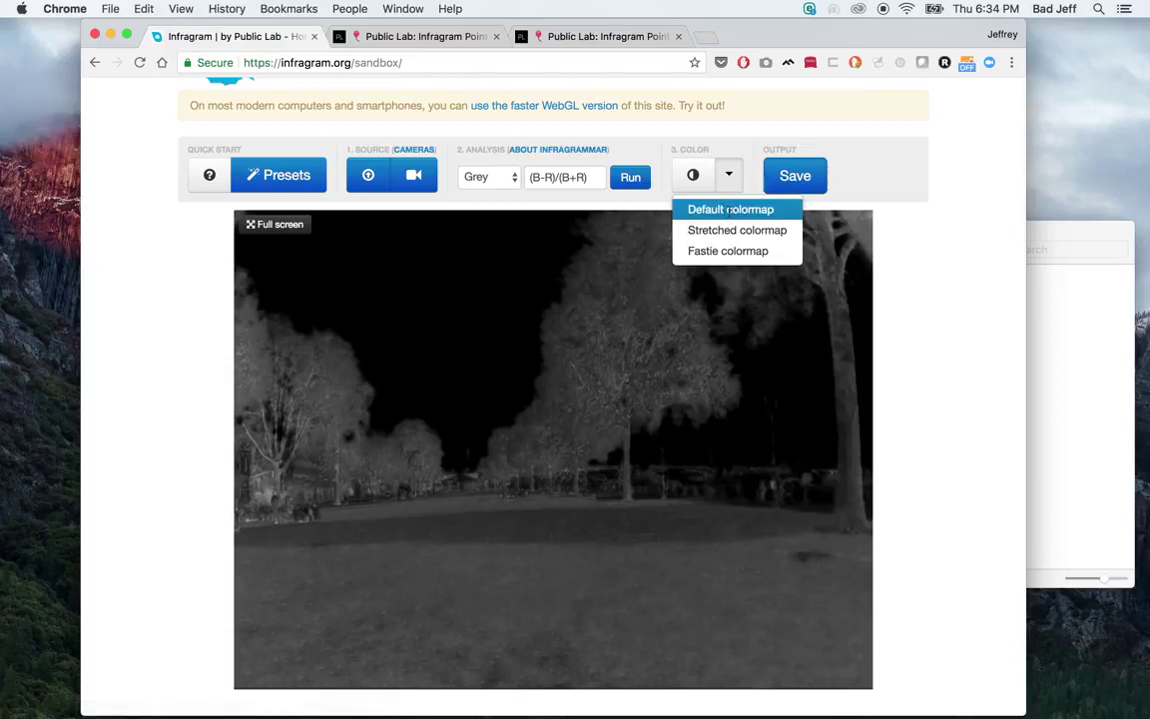
{"action": "left_click", "coordinate": [734, 211]}
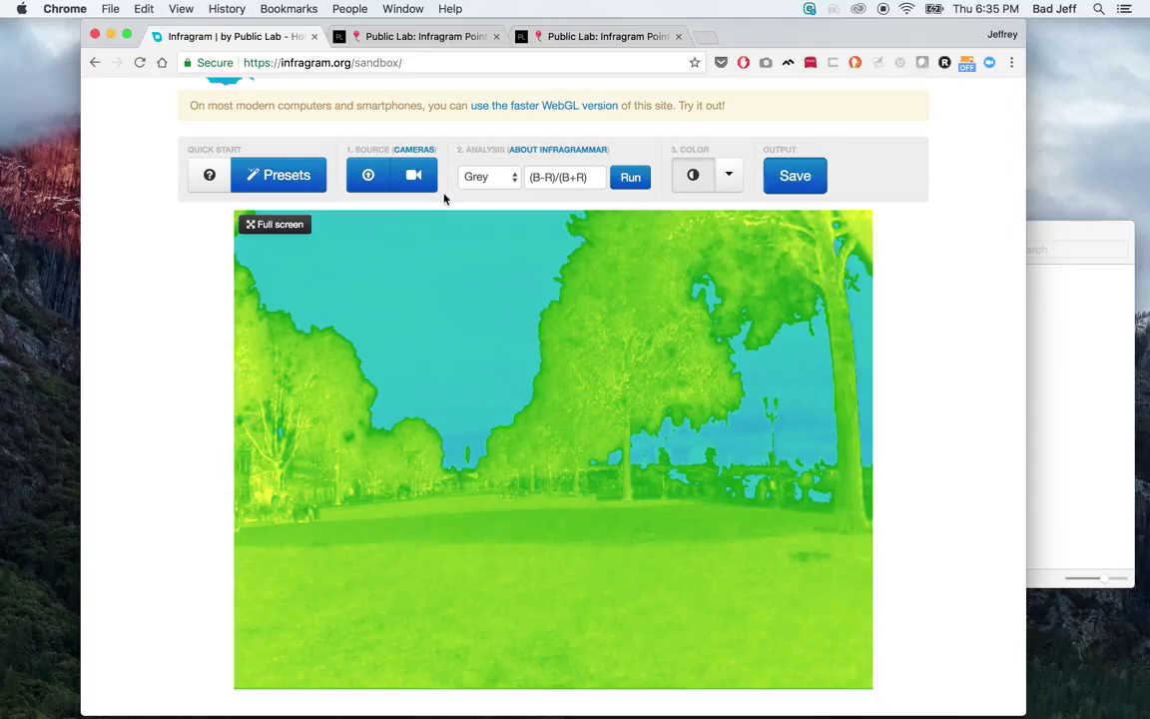
{"action": "left_click", "coordinate": [289, 176]}
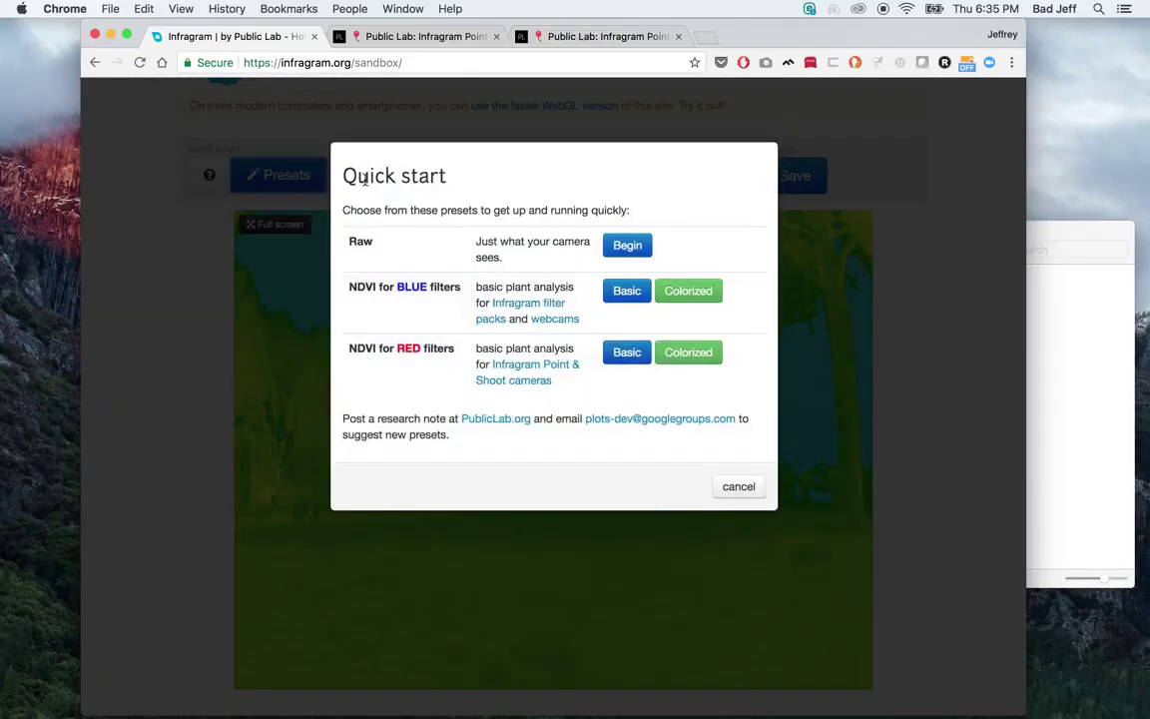
{"action": "left_click", "coordinate": [674, 352]}
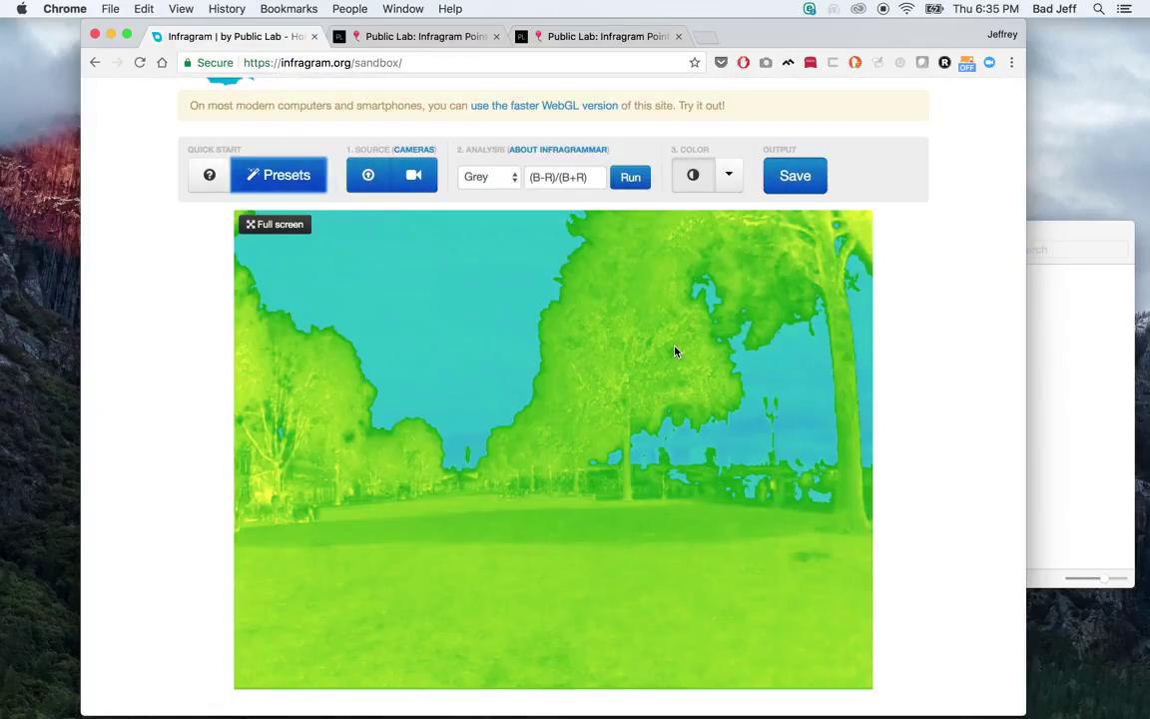
- Title the image 'Grassy field' in the save form, replacing the mistyped 'Crops'
{"action": "left_click", "coordinate": [809, 182]}
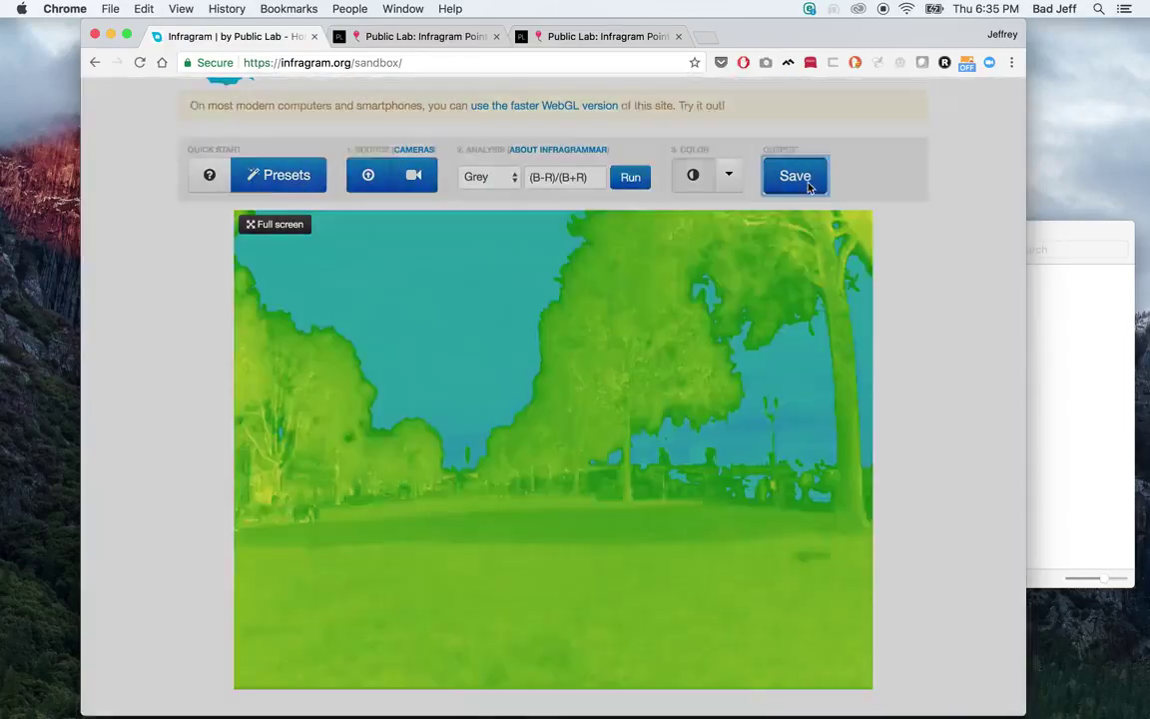
{"action": "left_click", "coordinate": [449, 213]}
{"action": "type", "text": "Crops"}
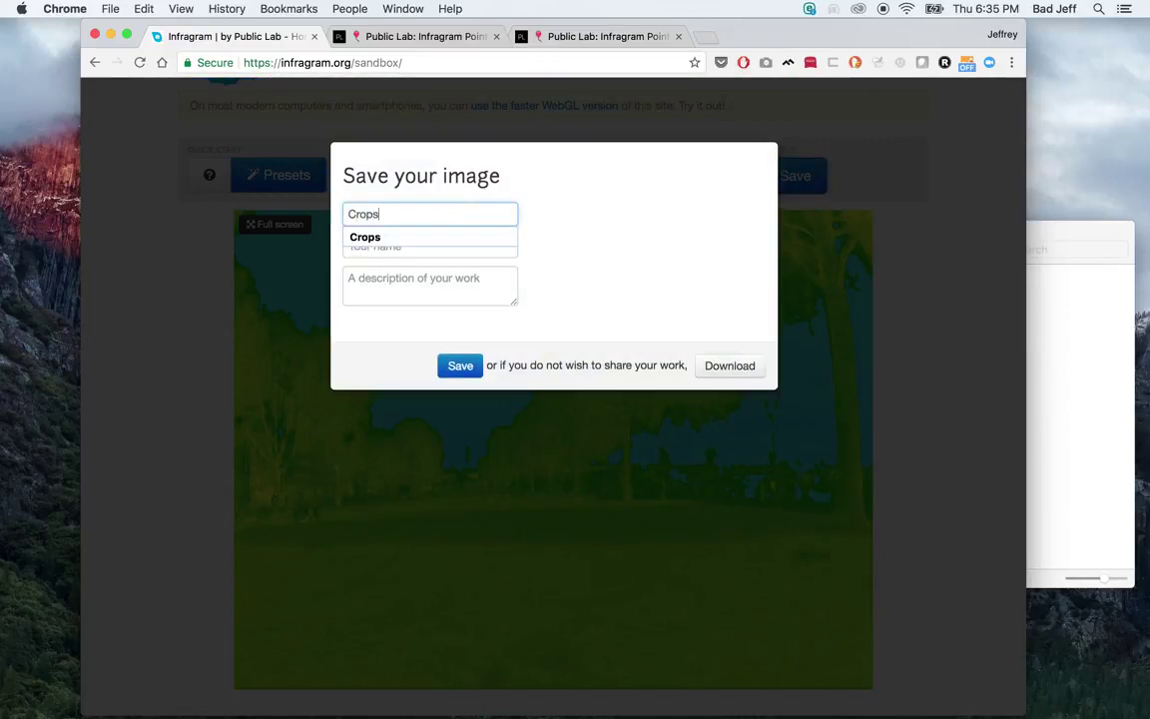
{"action": "key", "text": "super+a"}
{"action": "key", "text": "BackSpace"}
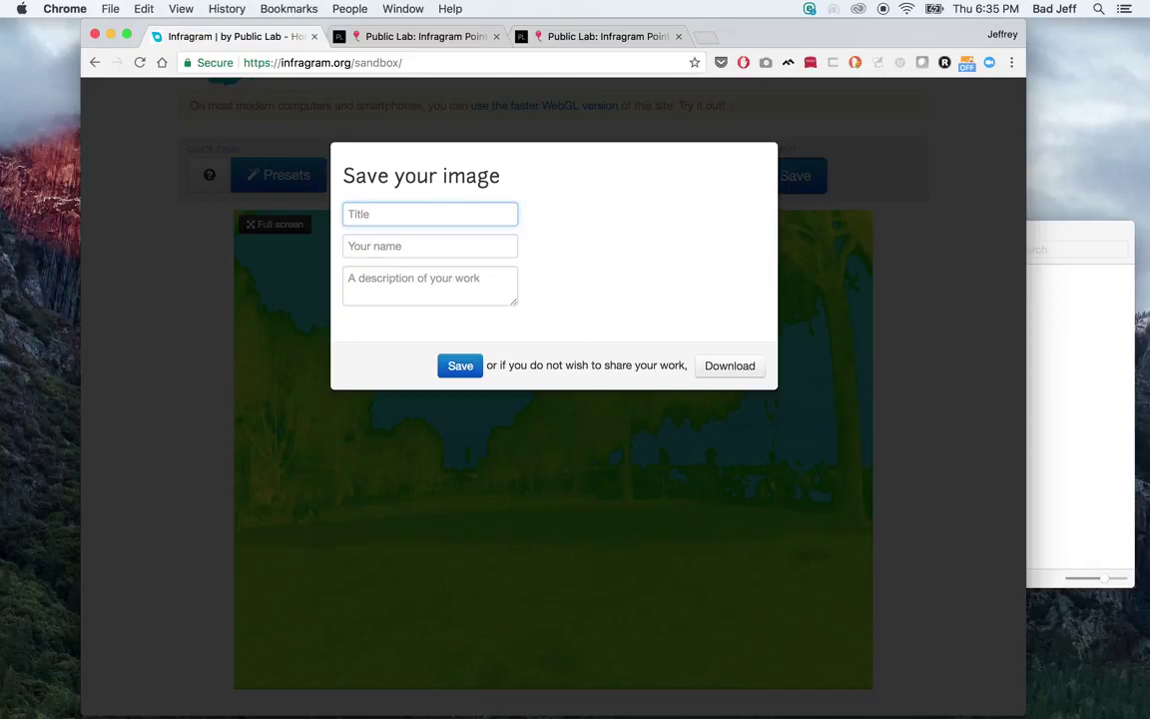
{"action": "type", "text": "Grassy field"}
- Fill in the author name from autofill, download a JPG copy, and save to the gallery
{"action": "key", "text": "Tab"}
{"action": "type", "text": "jy"}
{"action": "key", "text": "Down"}
{"action": "key", "text": "Tab"}
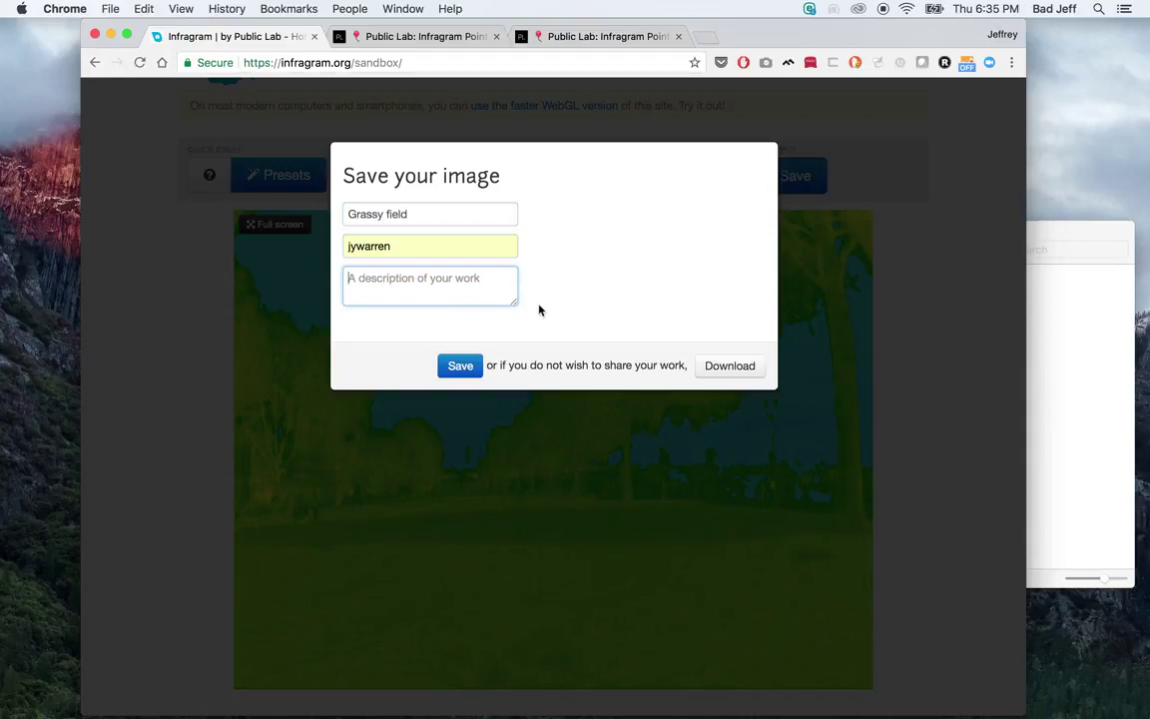
{"action": "left_click", "coordinate": [719, 368]}
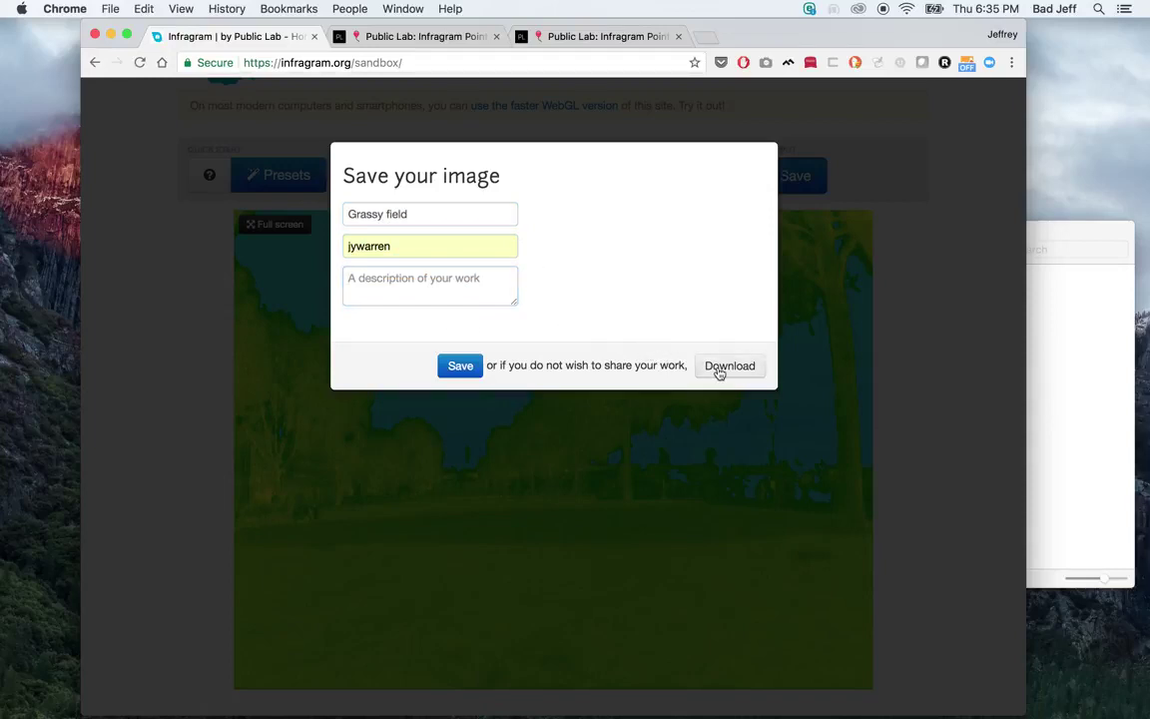
{"action": "left_click", "coordinate": [458, 362]}
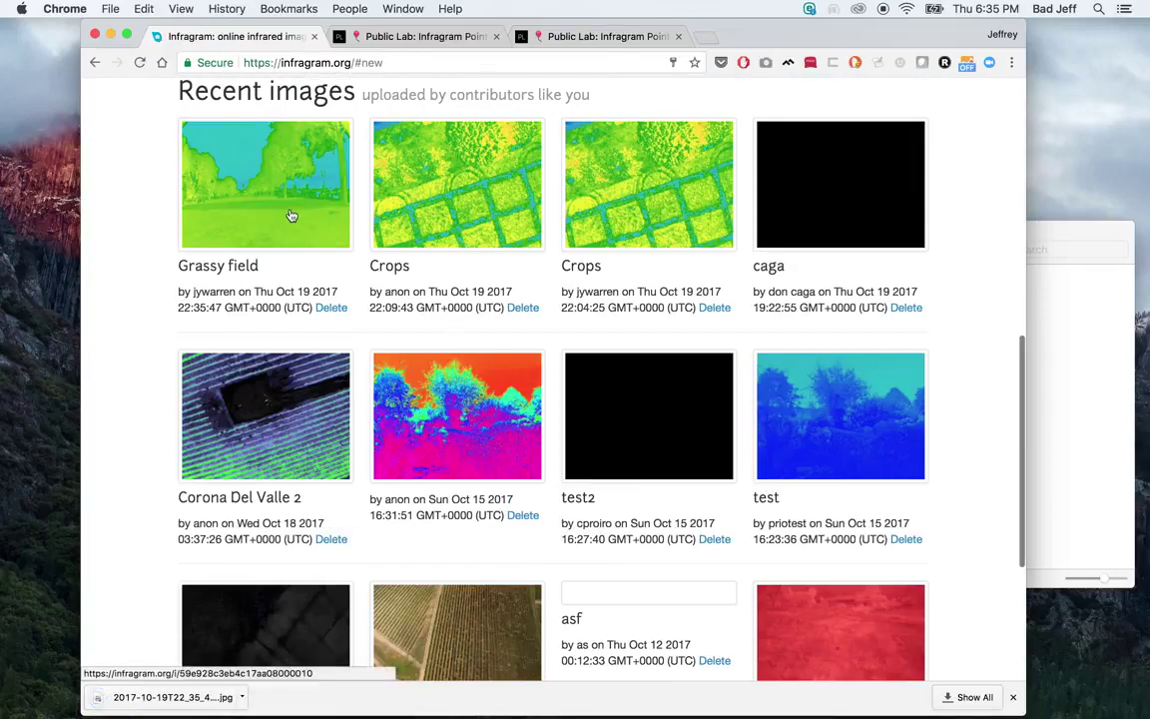
- Open the Grassy field image page and view its original rosco_26_filtered.jpg photo full size
{"action": "left_click", "coordinate": [290, 216]}
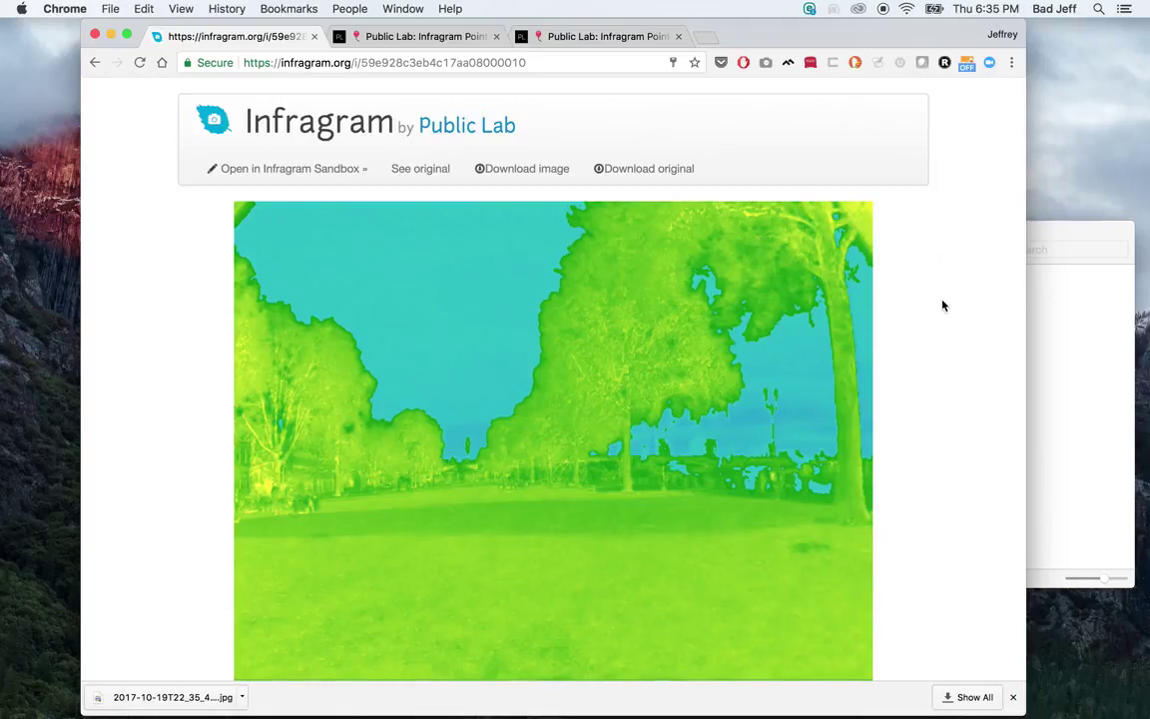
{"action": "scroll", "coordinate": [942, 305], "scroll_direction": "down", "scroll_amount": 1}
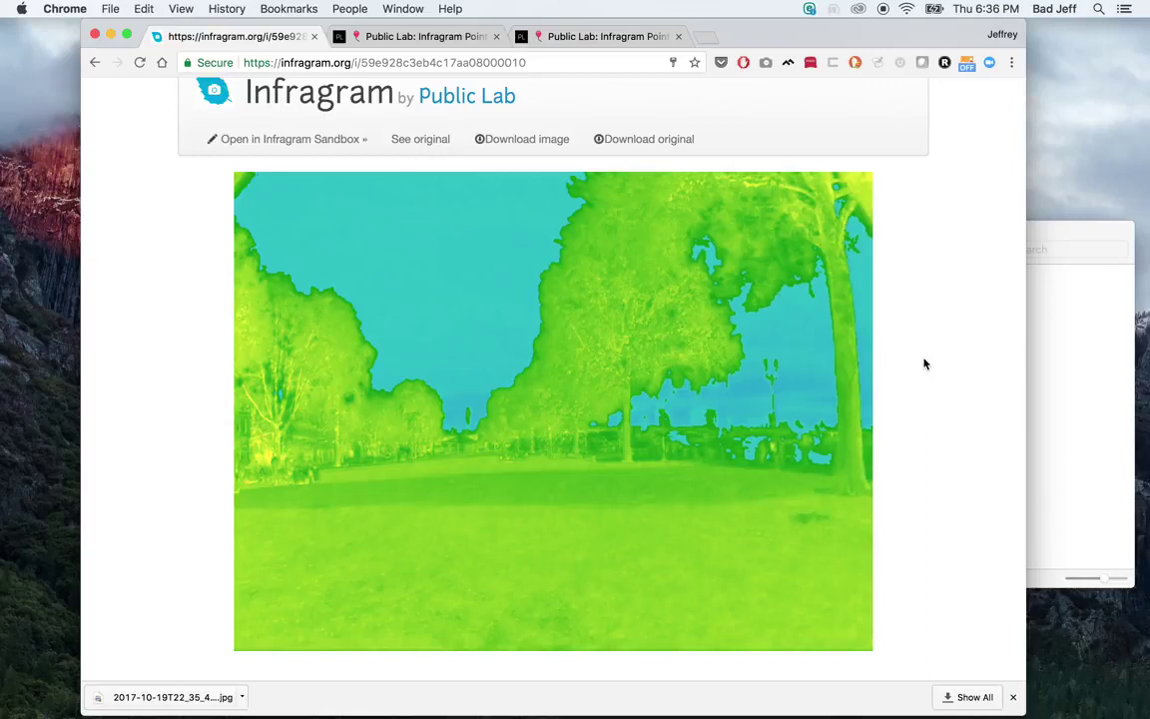
{"action": "scroll", "coordinate": [933, 368], "scroll_direction": "up", "scroll_amount": 3}
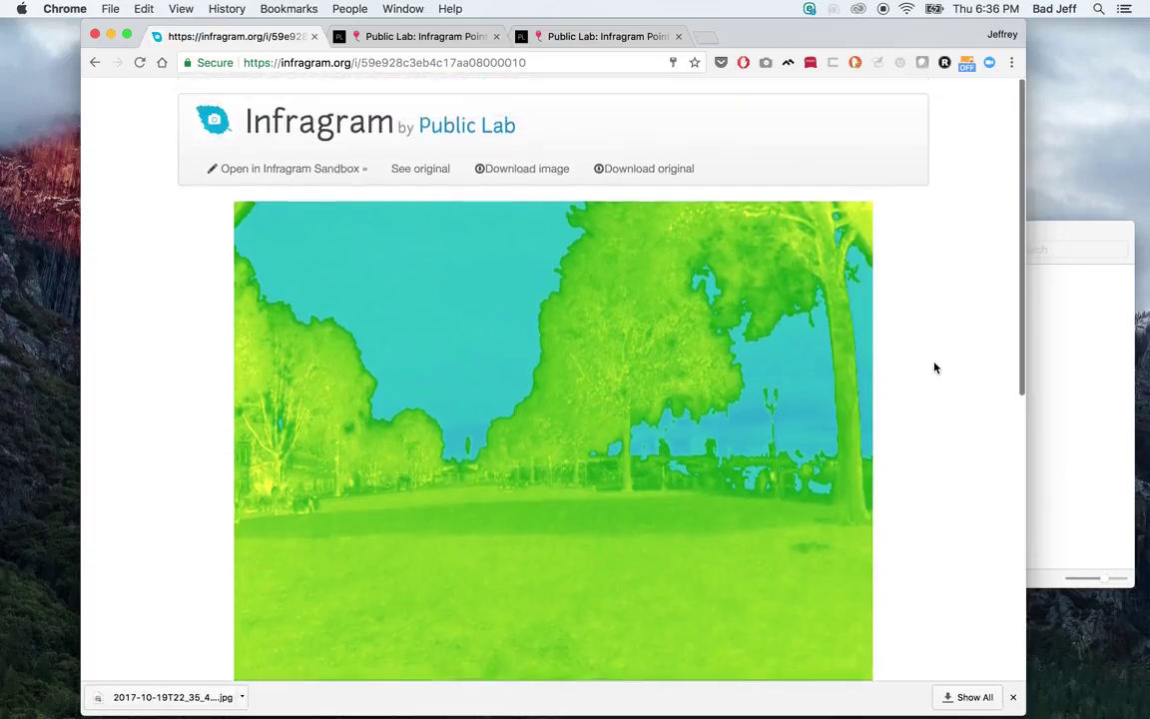
{"action": "left_click", "coordinate": [665, 171]}
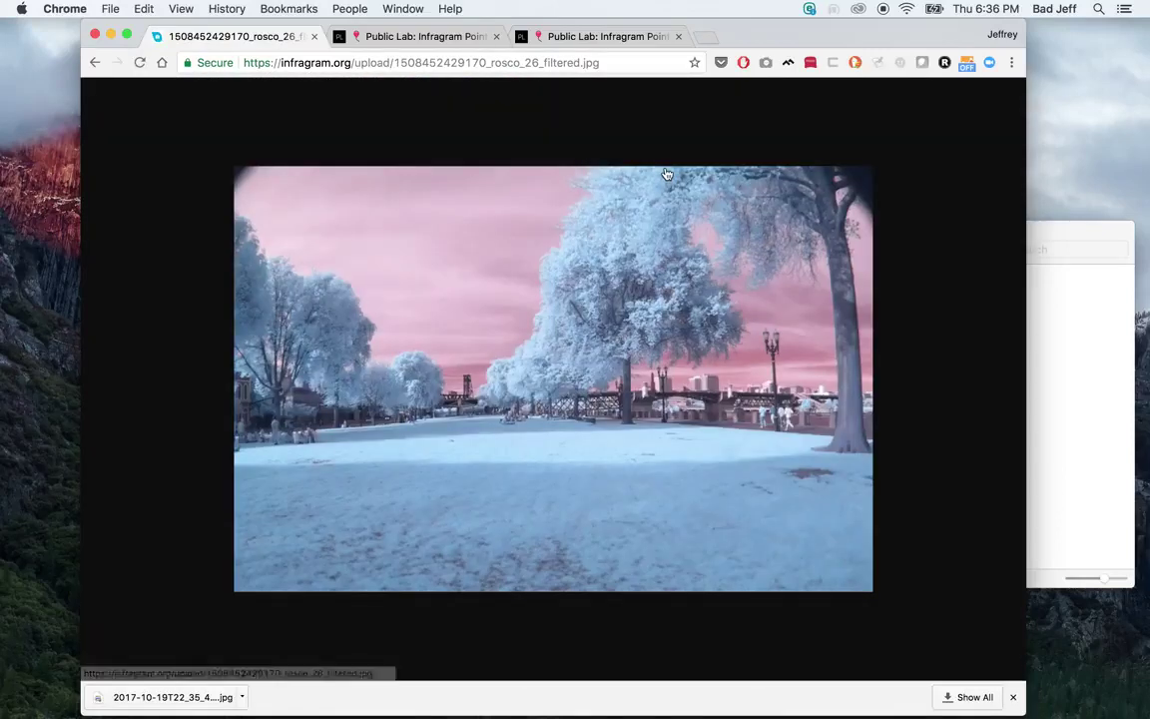